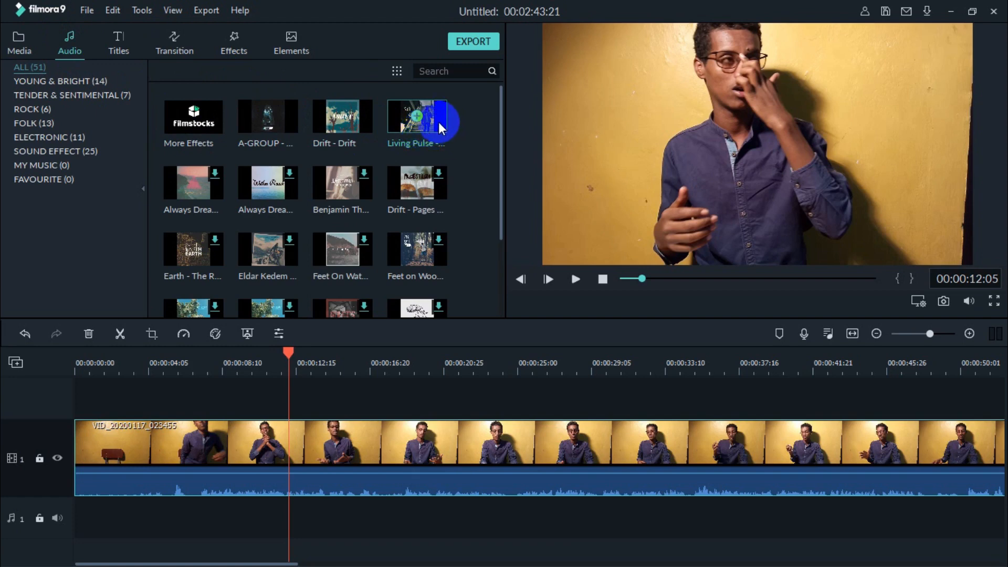
# Step: Add the Living Pulse - Go Goes music to the audio track under the video and play it back
pyautogui.moveTo(439, 121); pyautogui.dragTo(9, 506)
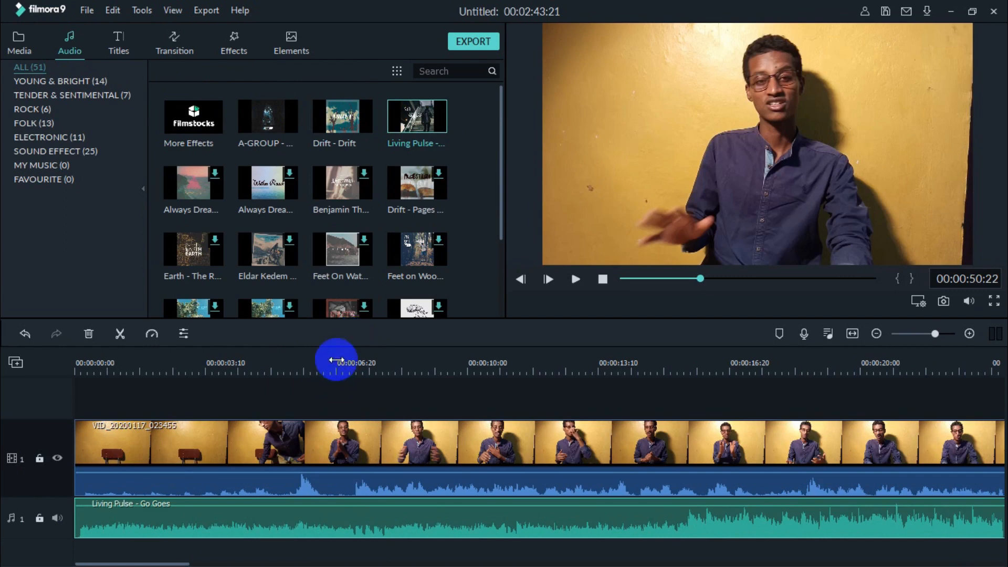
pyautogui.click(336, 349)
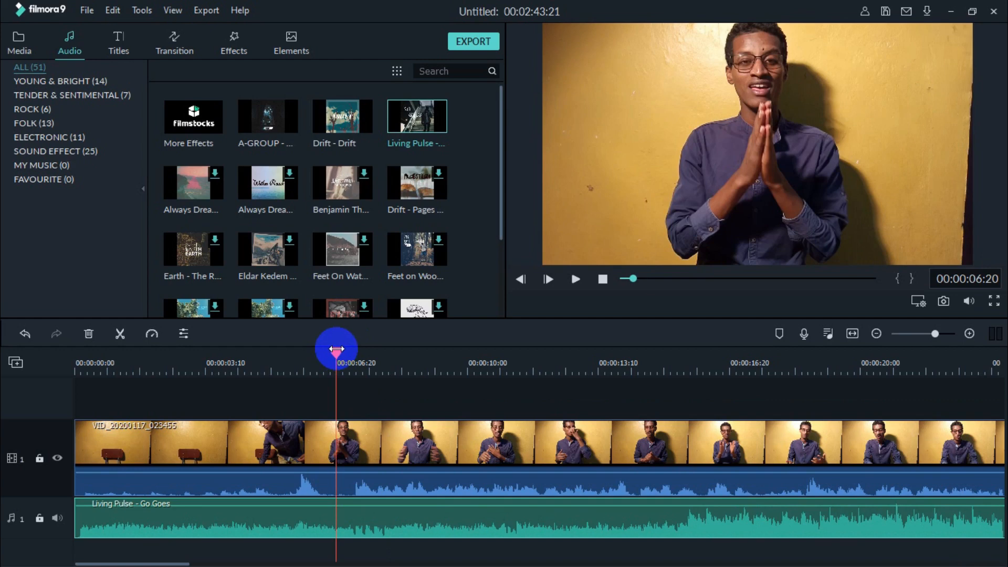
pyautogui.press('space')
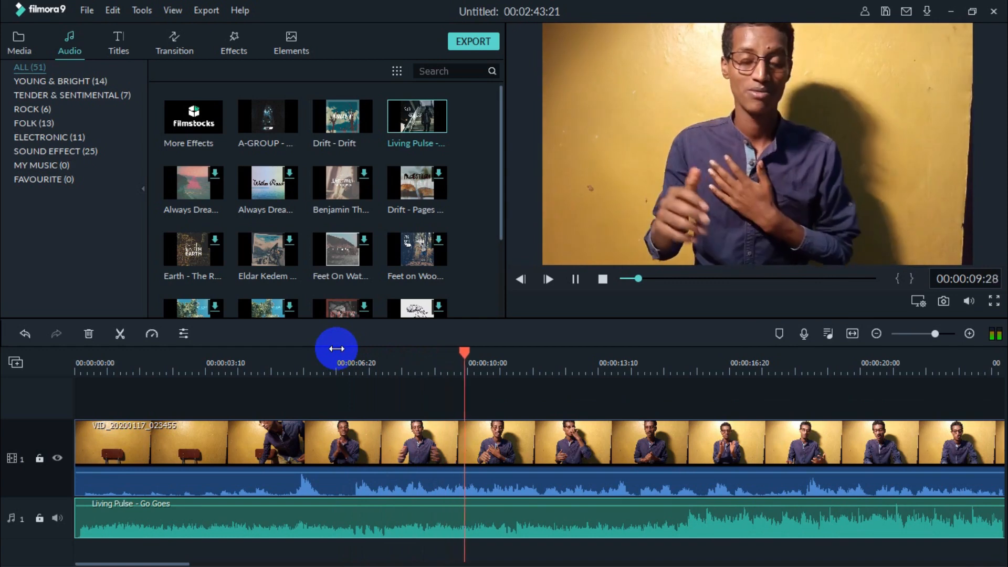
pyautogui.press('space')
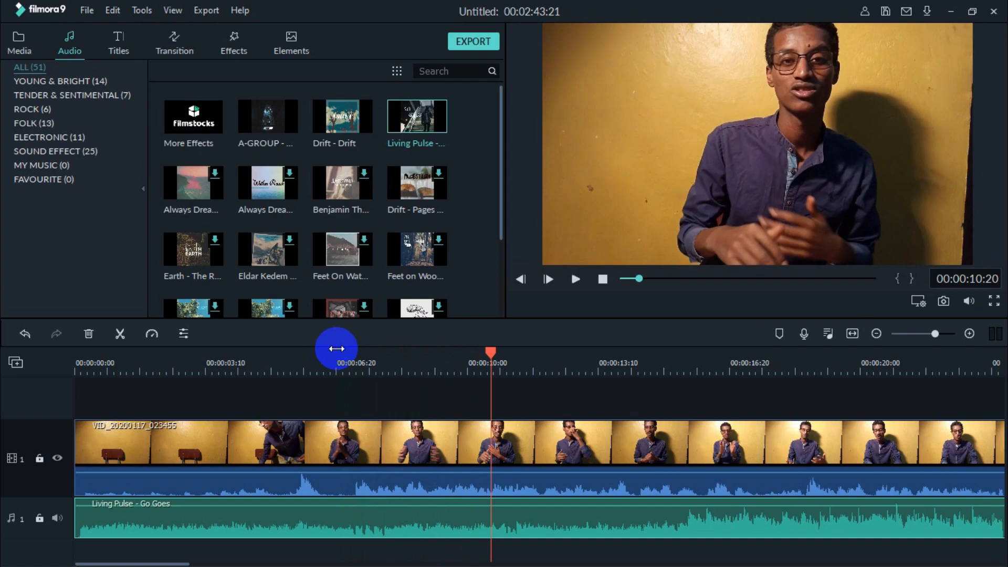
# Step: Lower the music clip's volume to -20.50 dB and preview the mix
pyautogui.click(351, 440)
pyautogui.click(520, 507)
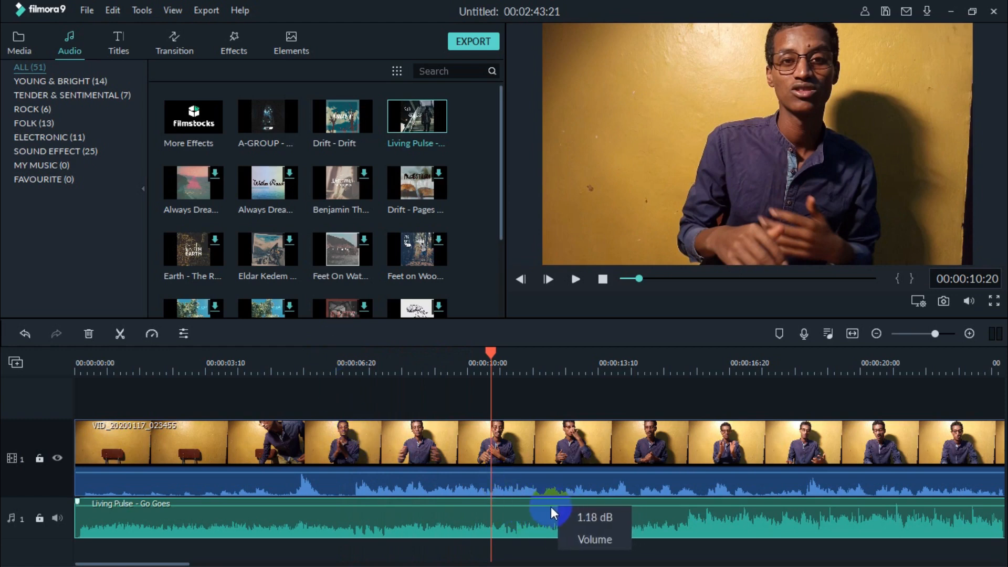
pyautogui.moveTo(547, 505); pyautogui.dragTo(547, 512)
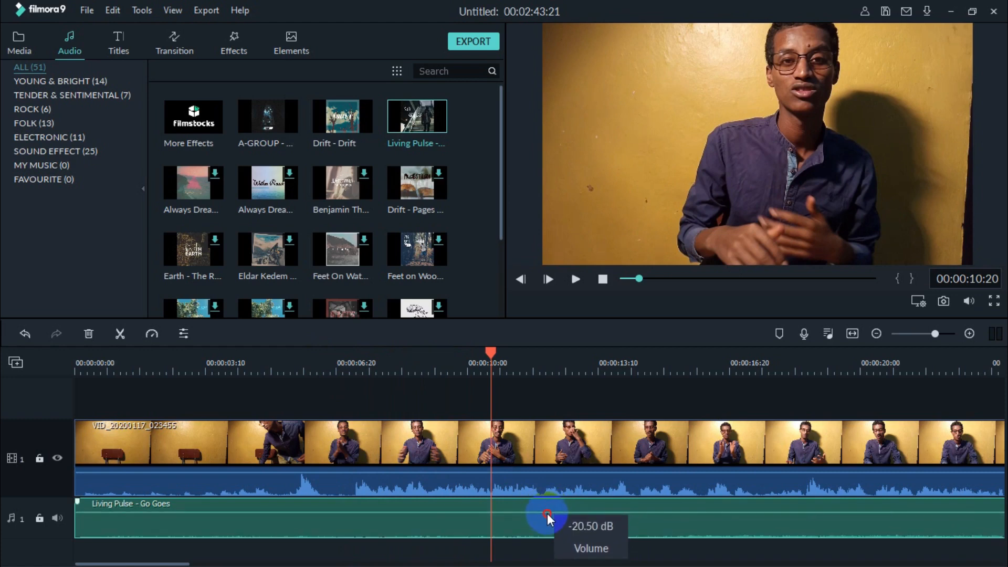
pyautogui.press('space')
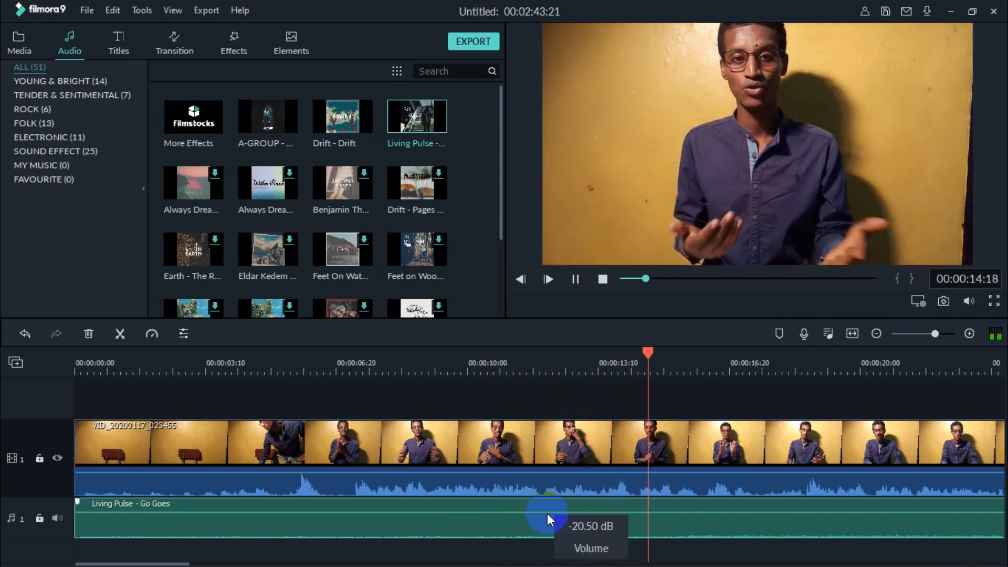
pyautogui.press('space')
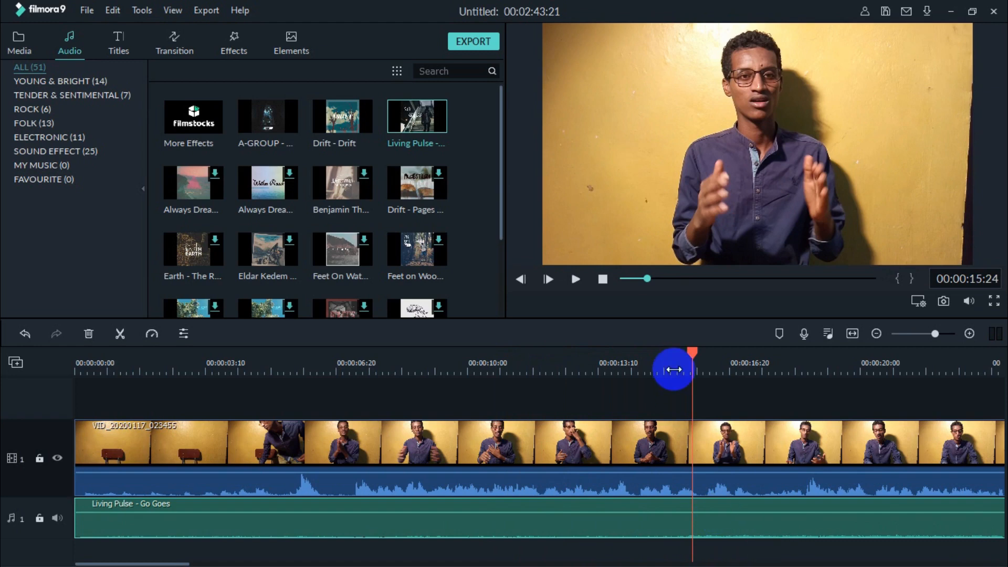
pyautogui.press('space')
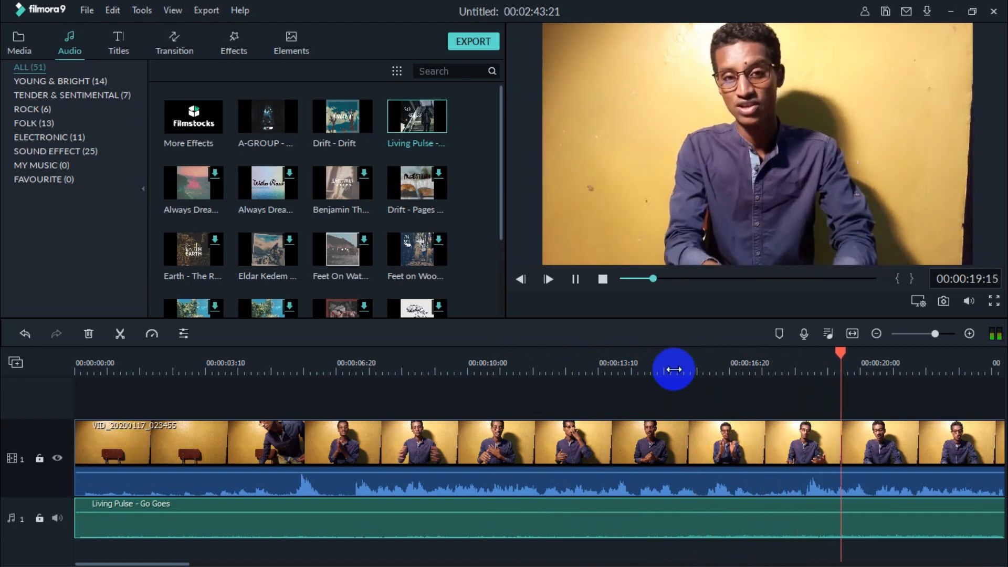
pyautogui.press('space')
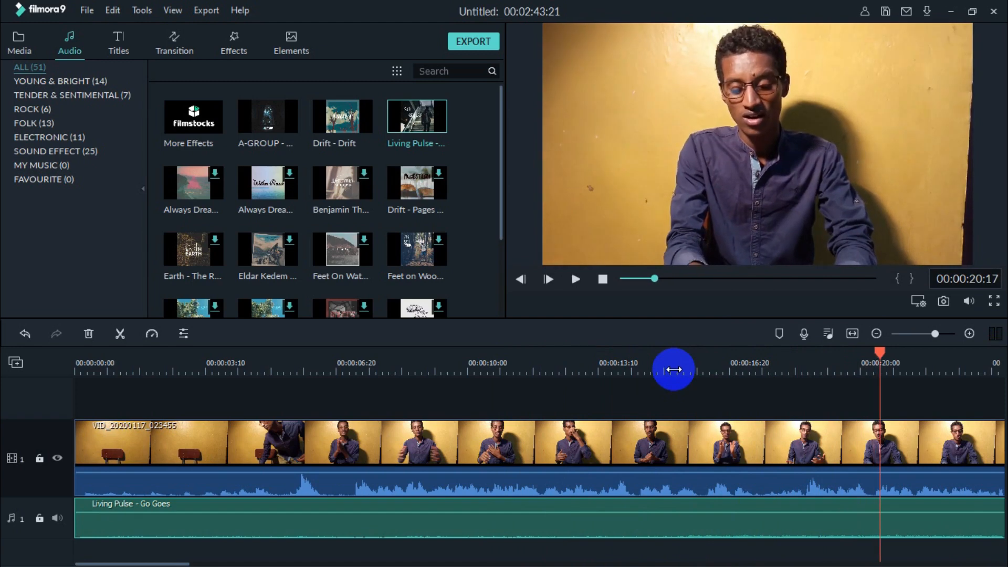
# Step: Split the music clip at the playhead around 00:00:20
pyautogui.click(878, 517)
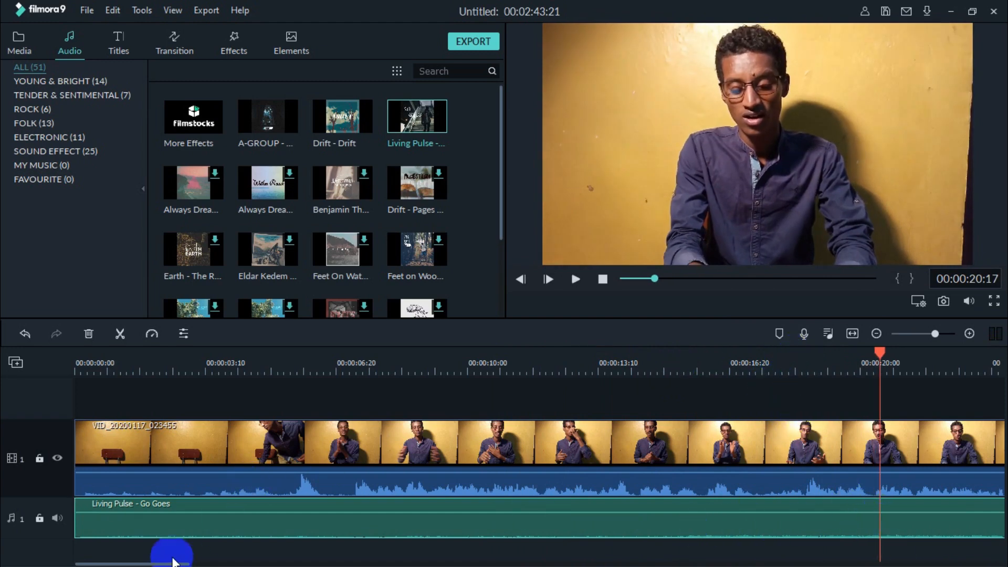
pyautogui.moveTo(173, 563); pyautogui.dragTo(239, 564)
pyautogui.moveTo(382, 515); pyautogui.dragTo(385, 514)
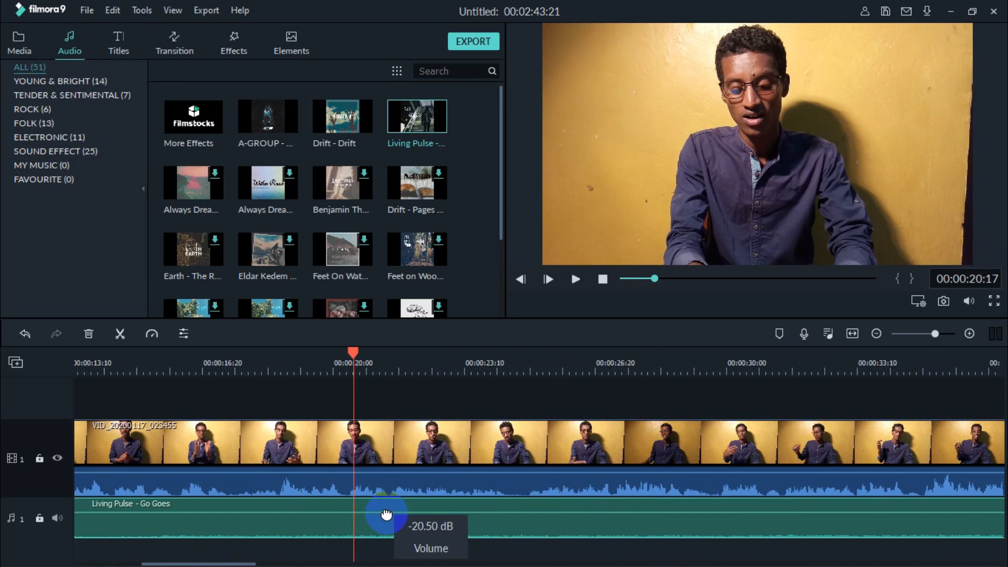
pyautogui.click(120, 335)
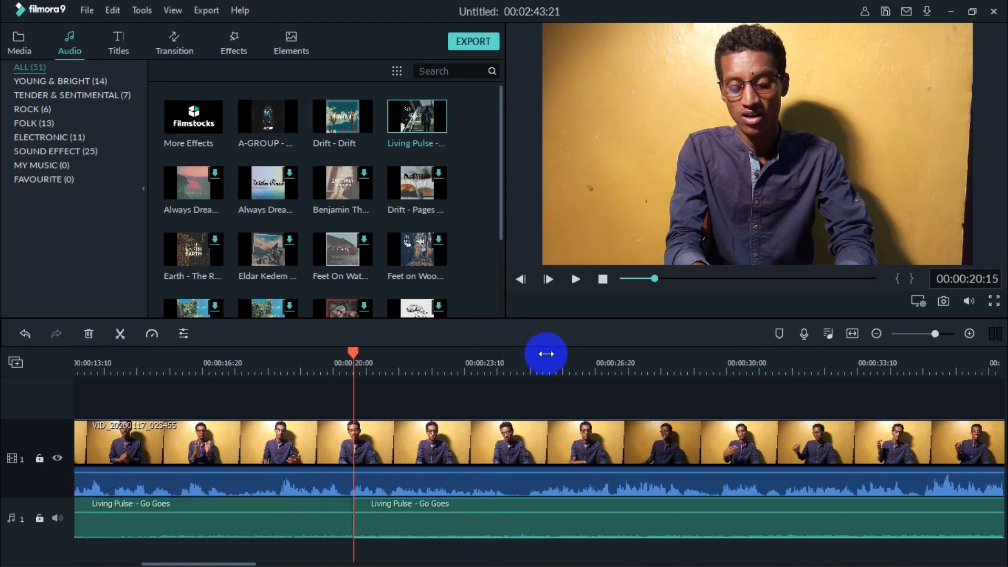
# Step: Split the music clip again at about 00:00:26:21
pyautogui.click(598, 362)
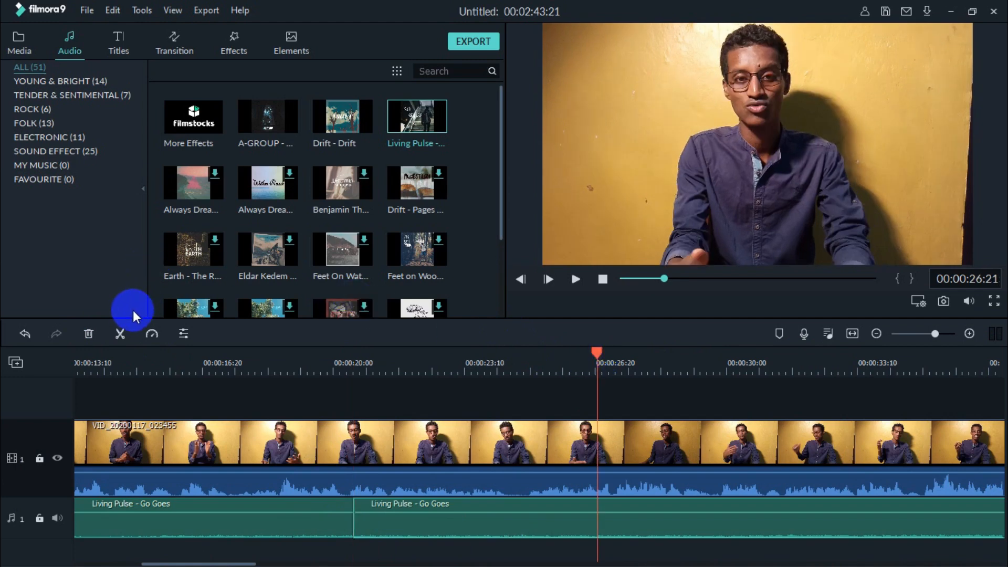
pyautogui.click(120, 334)
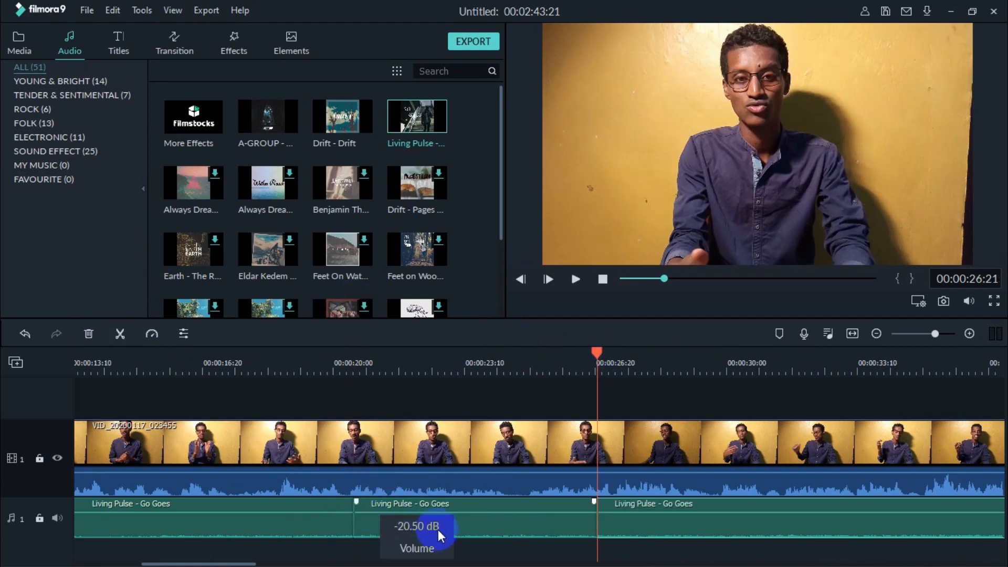
# Step: Raise the volume of the middle music segment between the two splits and preview it
pyautogui.moveTo(445, 509)
pyautogui.mouseDown()
pyautogui.moveTo(447, 517)
pyautogui.moveTo(450, 507)
pyautogui.mouseUp()
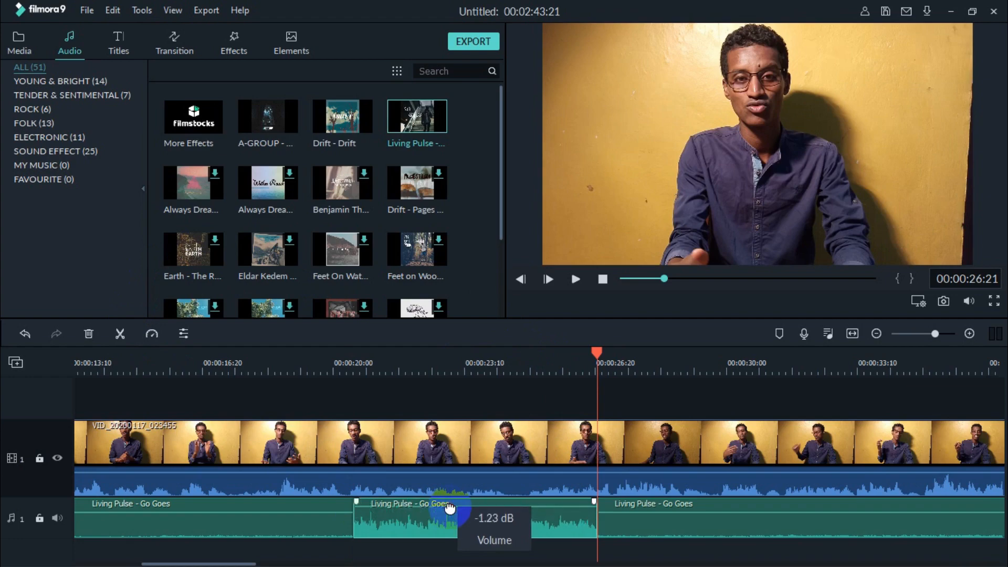
pyautogui.click(329, 361)
pyautogui.press('space')
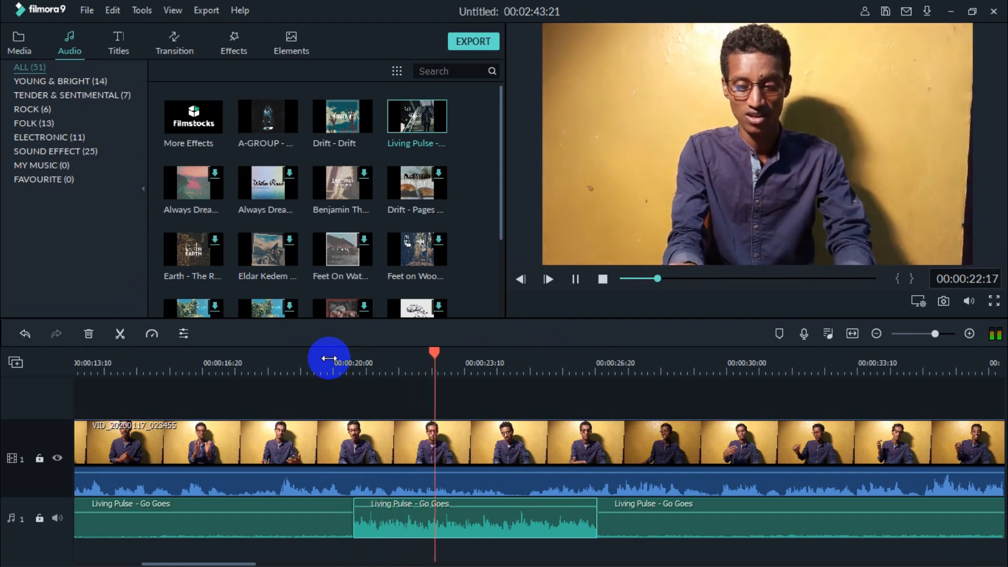
pyautogui.press('space')
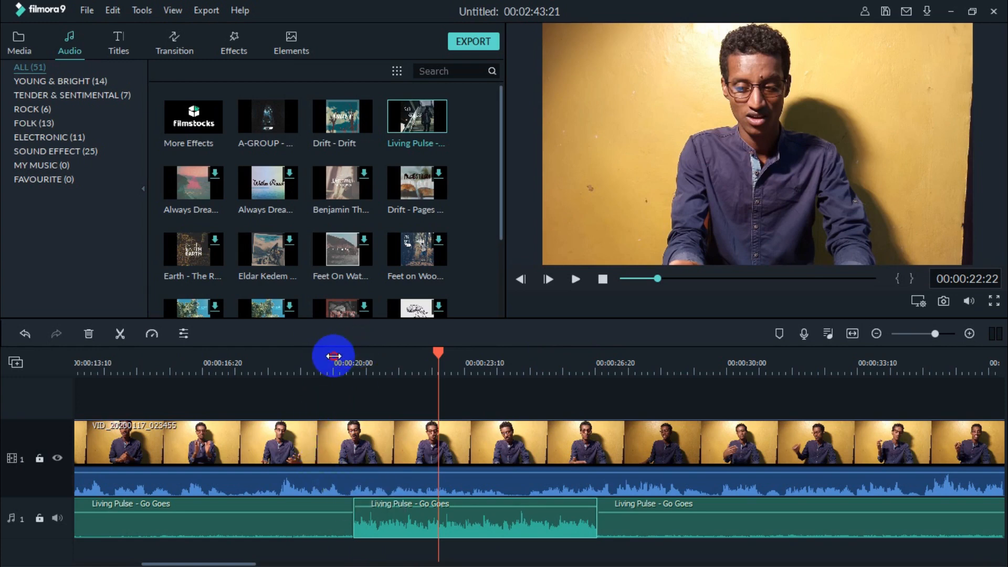
pyautogui.click(332, 357)
pyautogui.press('space')
pyautogui.press('space')
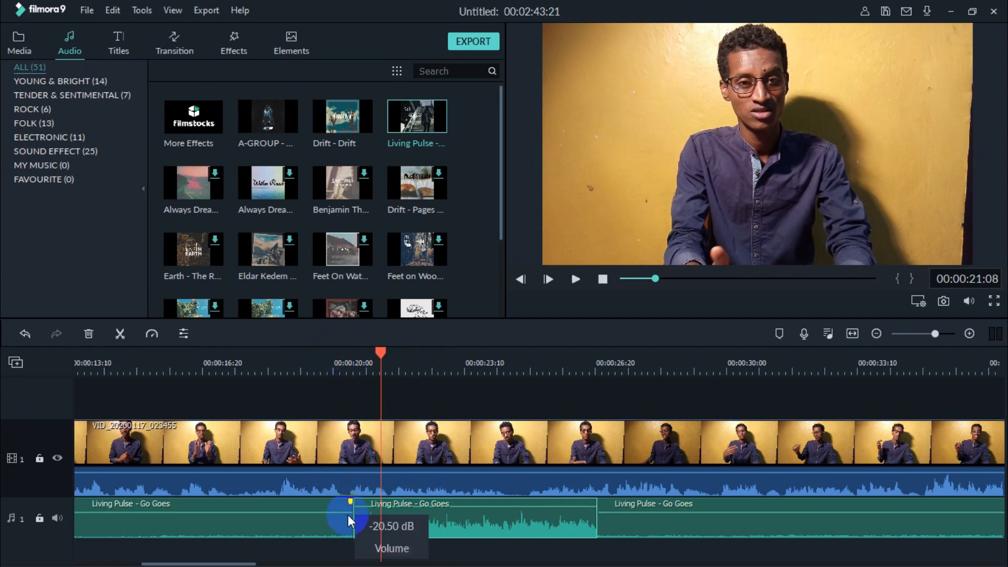
# Step: Add a short fade-in at the start of the middle music segment and preview it
pyautogui.moveTo(355, 509)
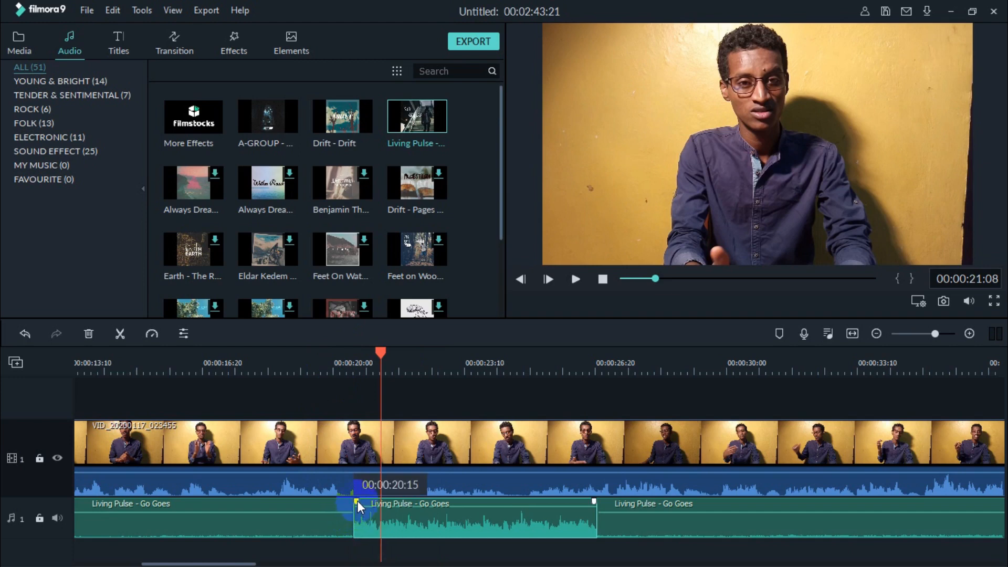
pyautogui.moveTo(357, 501); pyautogui.dragTo(372, 498)
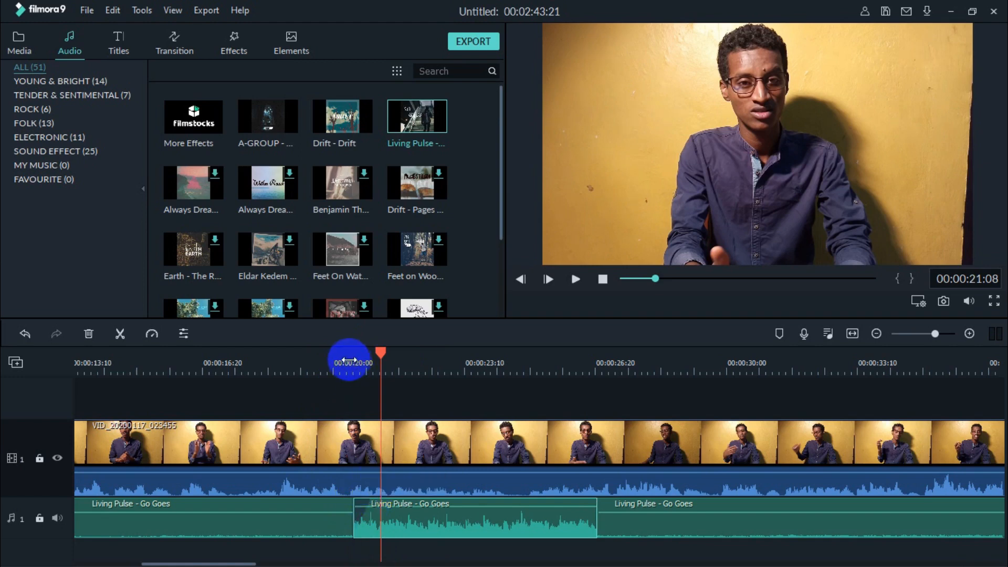
pyautogui.click(333, 363)
pyautogui.press('space')
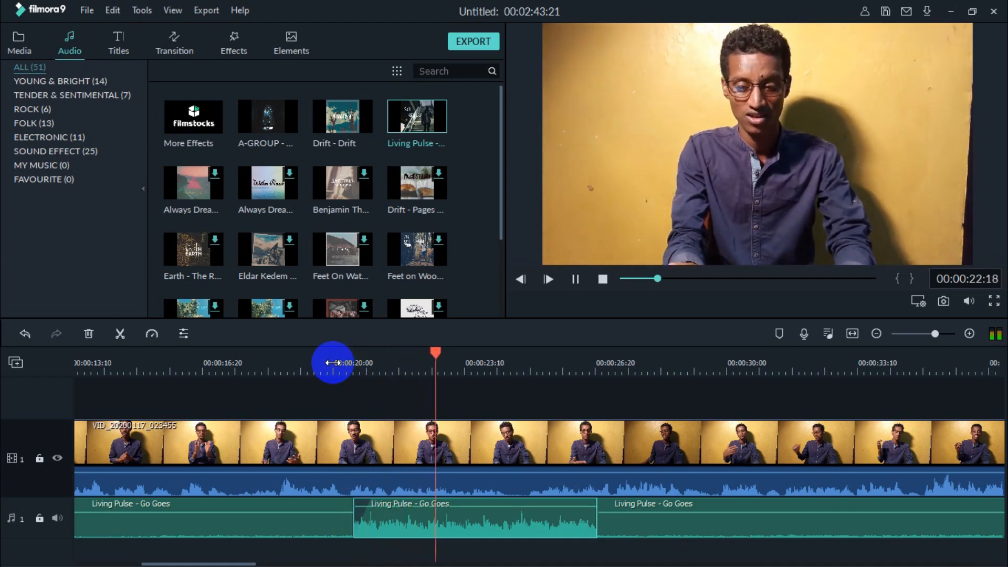
pyautogui.press('space')
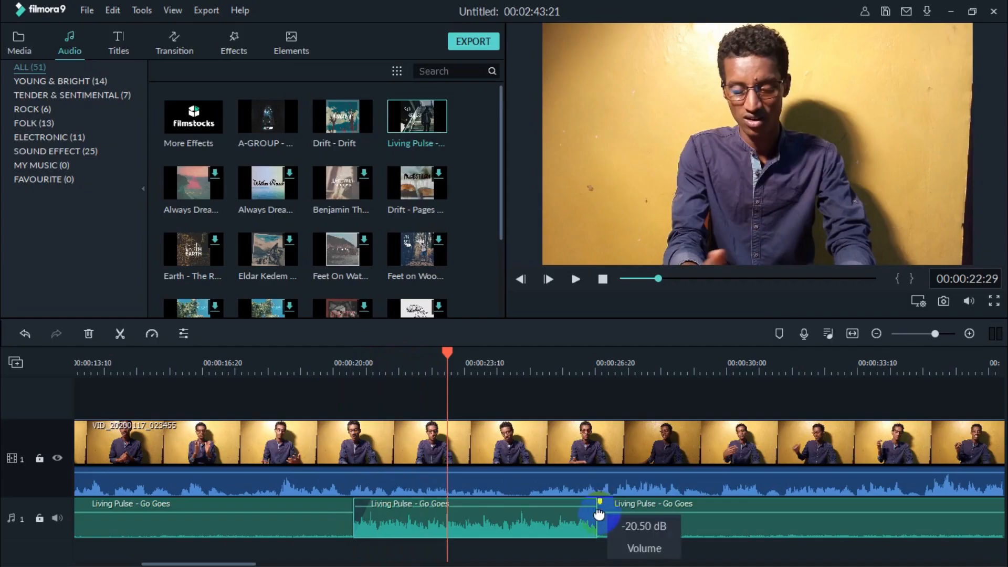
# Step: Add a short fade-out at the end of the middle music segment
pyautogui.moveTo(596, 502); pyautogui.dragTo(577, 502)
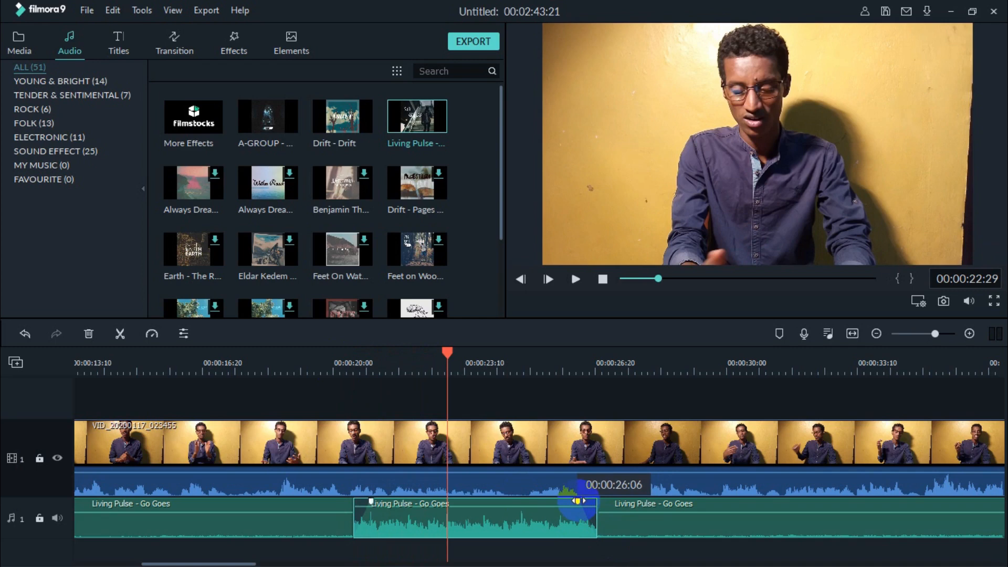
pyautogui.moveTo(577, 500); pyautogui.dragTo(578, 500)
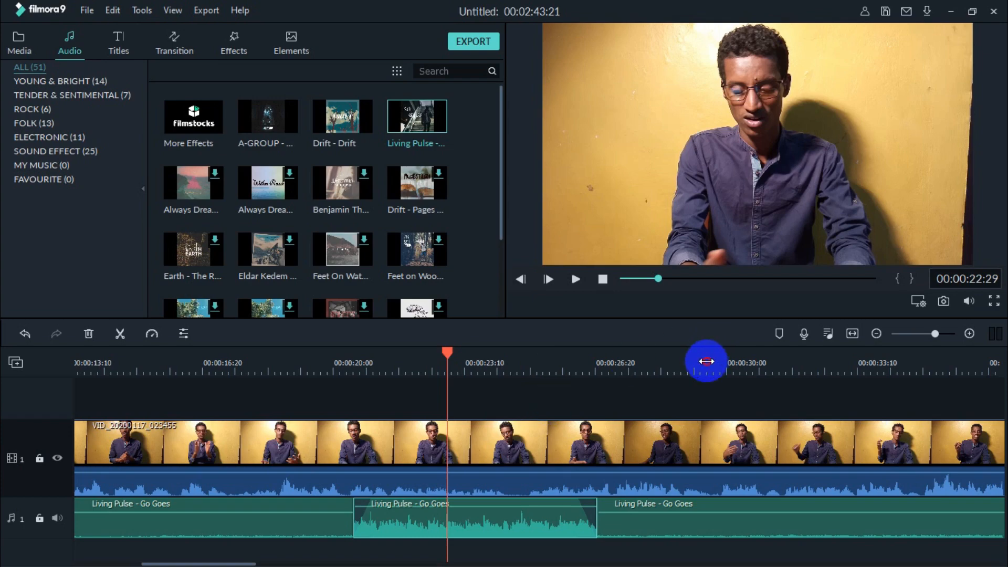
# Step: Zoom out the timeline and review the track levels in the Audio Mixer, closing it with OK
pyautogui.moveTo(706, 360); pyautogui.dragTo(211, 398)
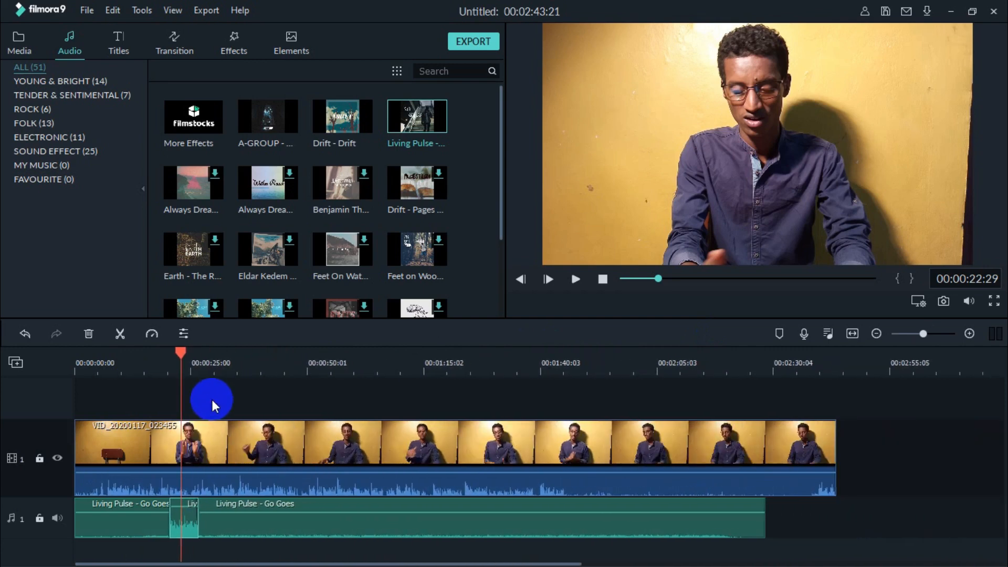
pyautogui.click(458, 460)
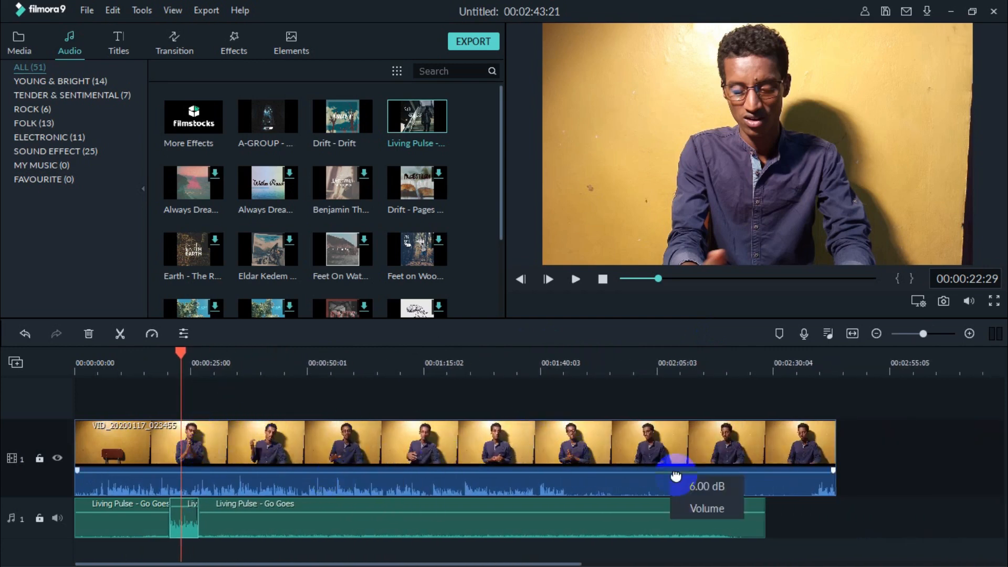
pyautogui.click(392, 530)
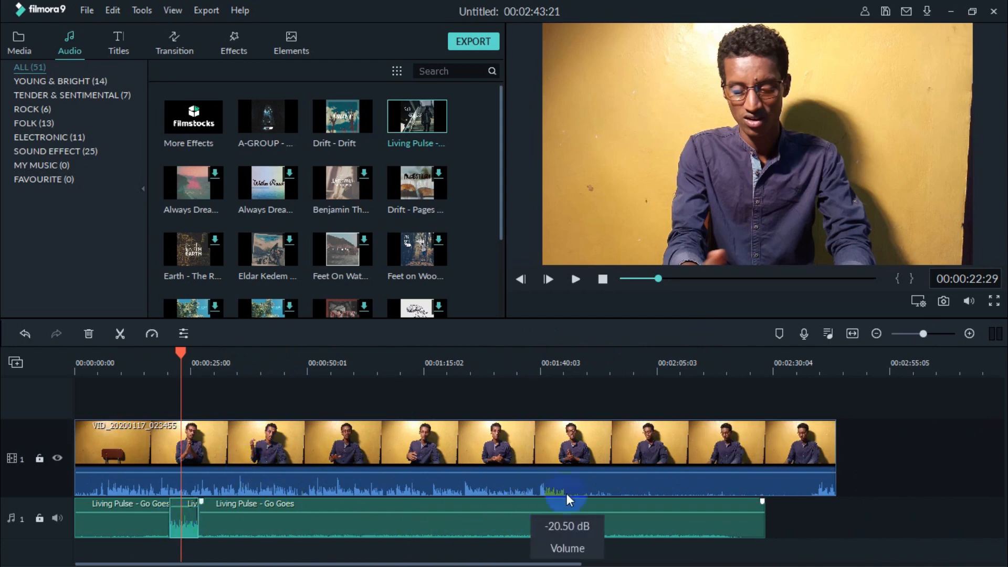
pyautogui.click(828, 334)
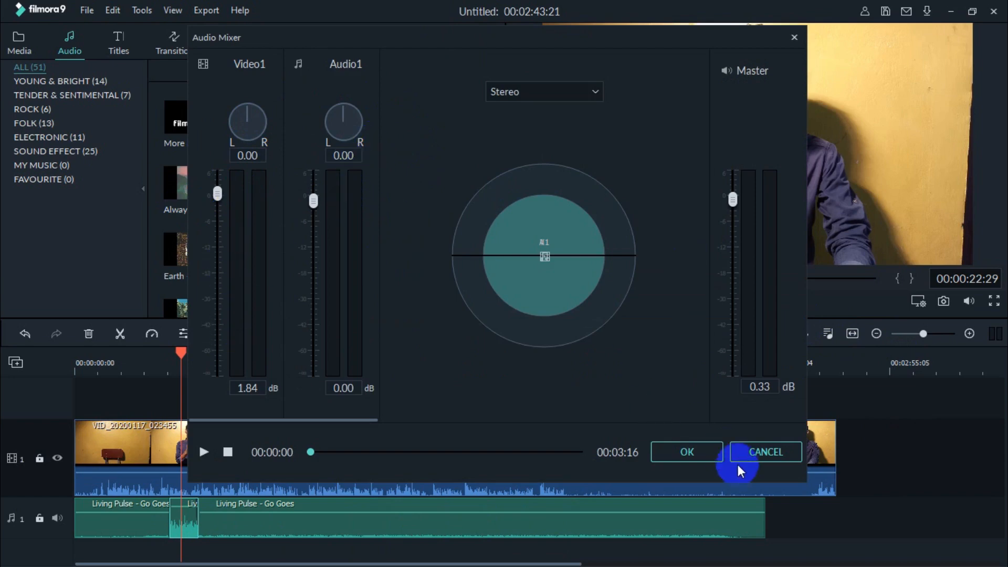
pyautogui.click(696, 454)
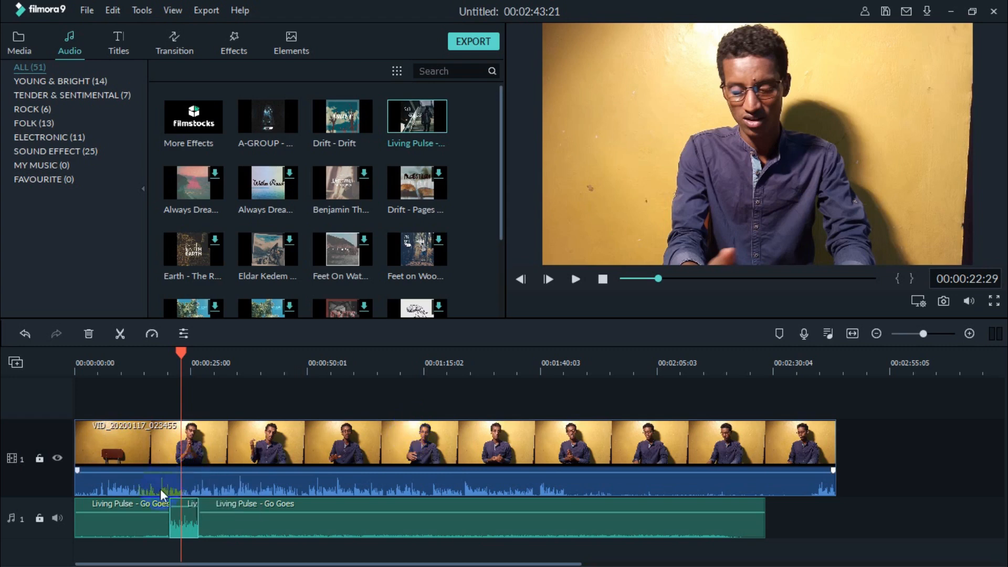
# Step: Raise the volume of the final music segment to -8.45 dB
pyautogui.moveTo(364, 515)
pyautogui.moveTo(366, 512); pyautogui.dragTo(367, 509)
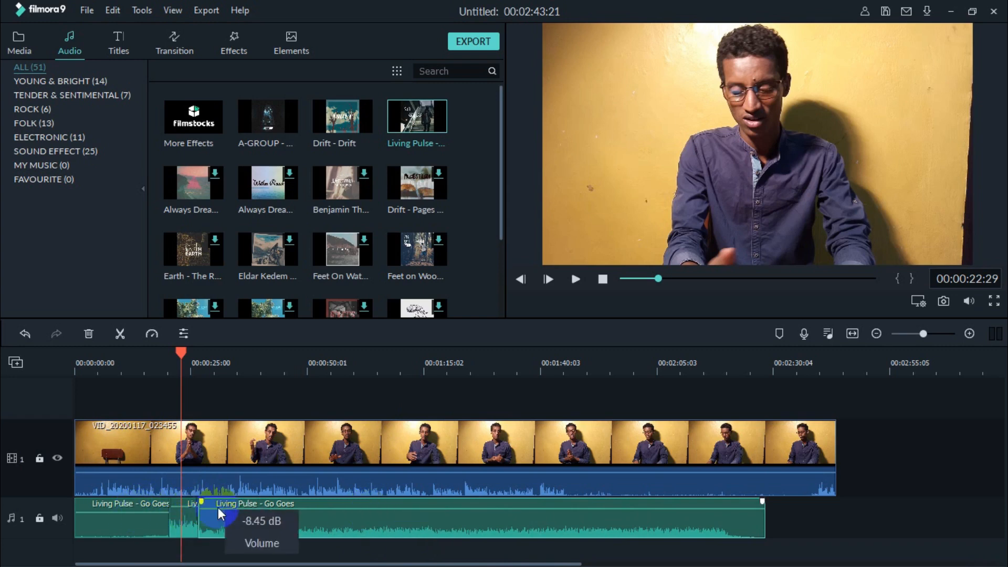
# Step: Split the final music segment at about 00:01:09:23
pyautogui.click(399, 353)
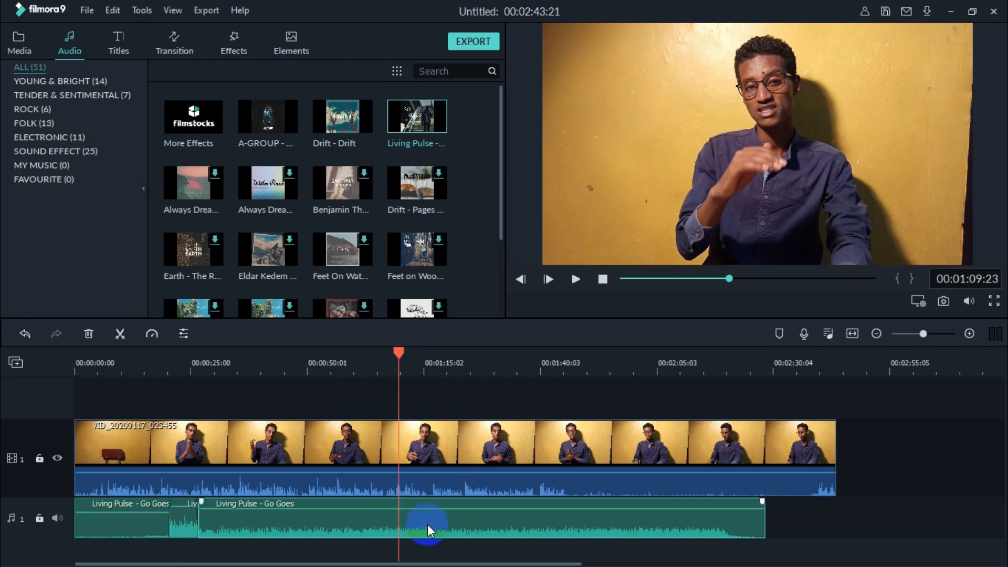
pyautogui.hotkey('ctrl', 'b')
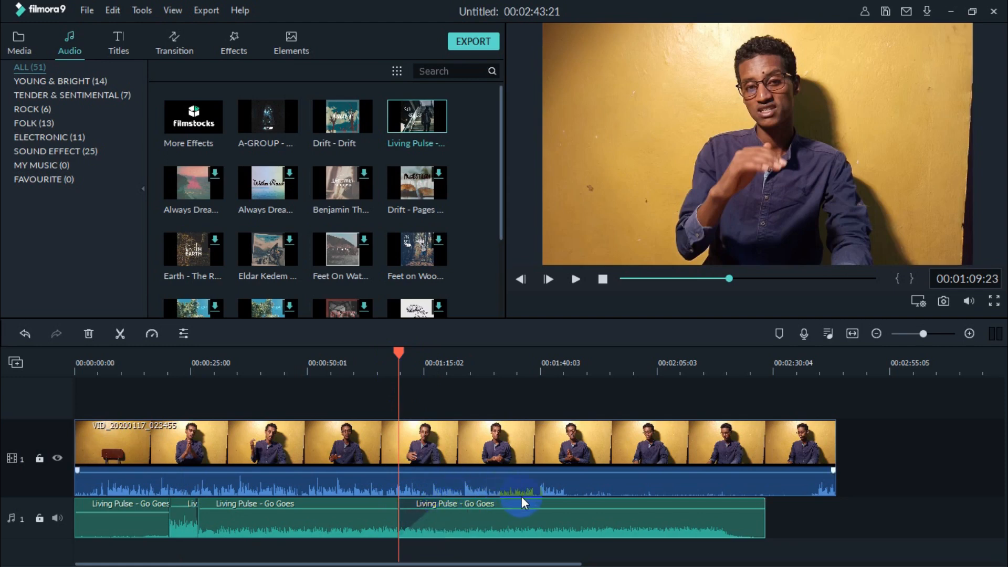
pyautogui.click(392, 520)
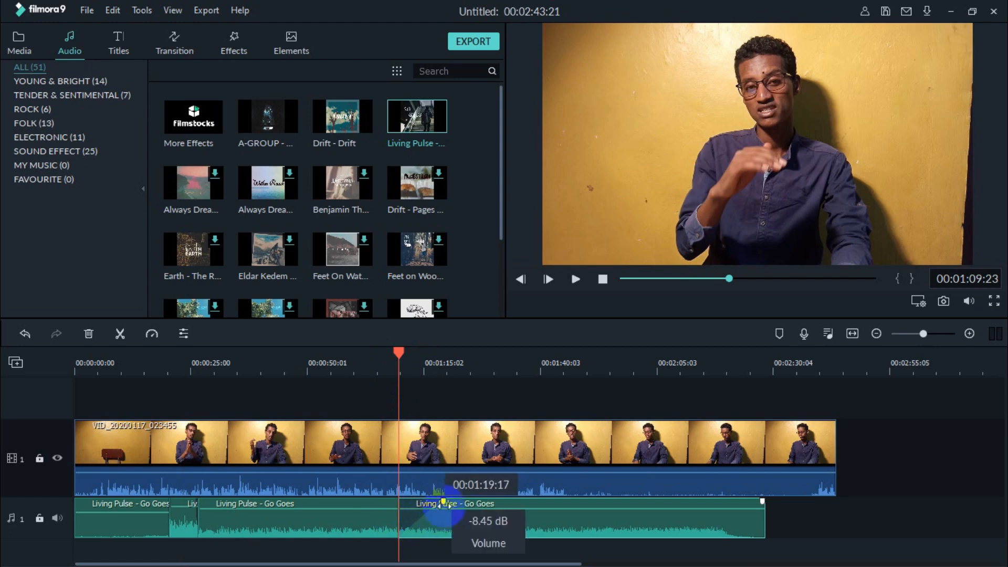
pyautogui.click(414, 496)
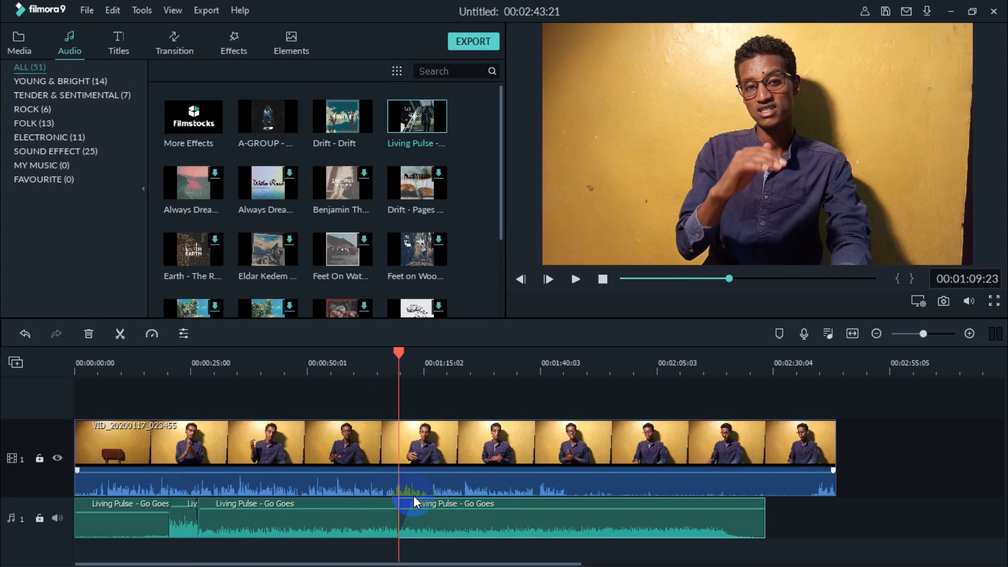
pyautogui.click(413, 502)
pyautogui.click(718, 354)
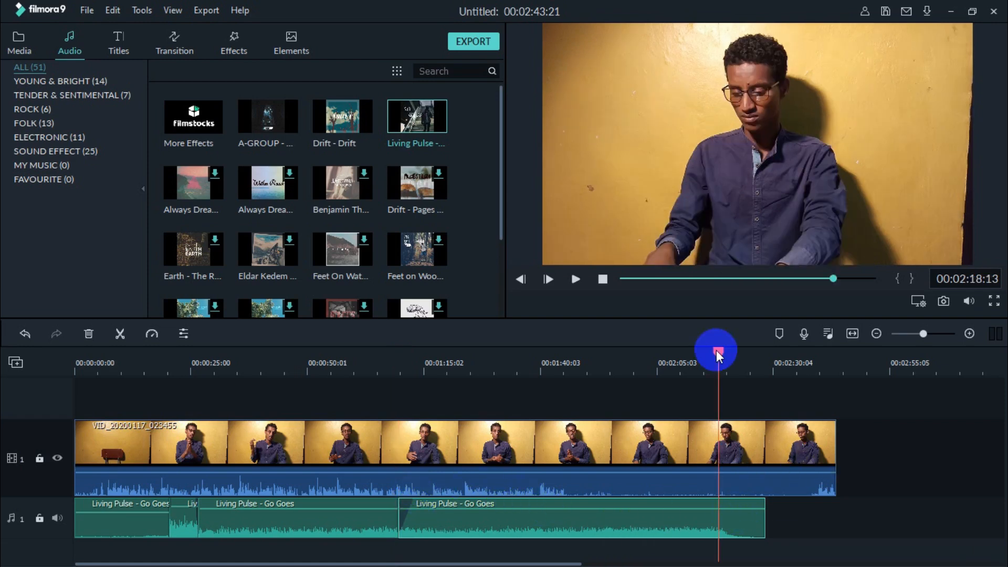